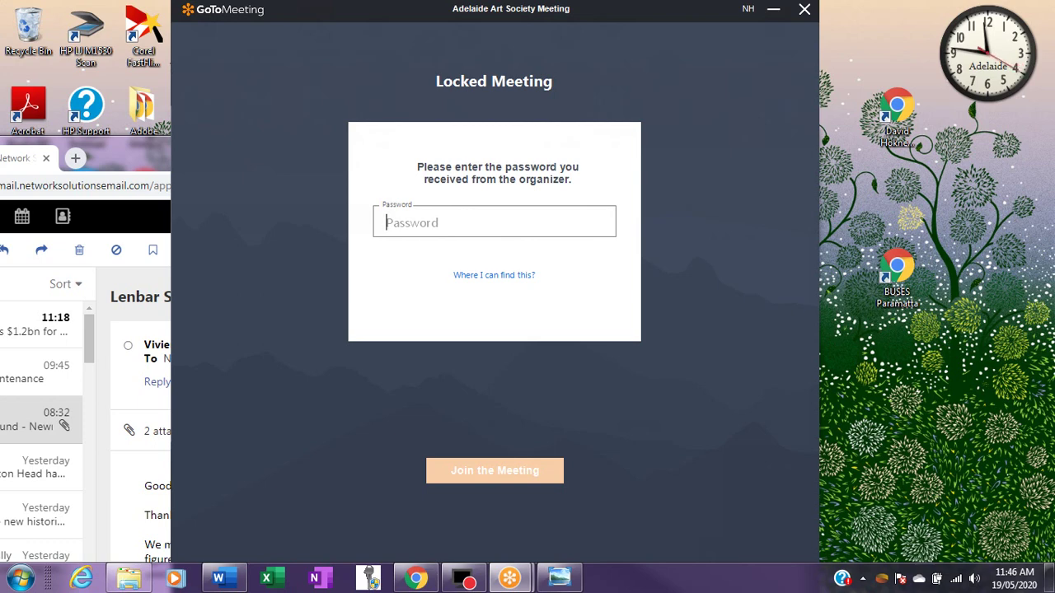
# - Enter the organizer's password and join the Adelaide Art Society Meeting
pyautogui.write('**')
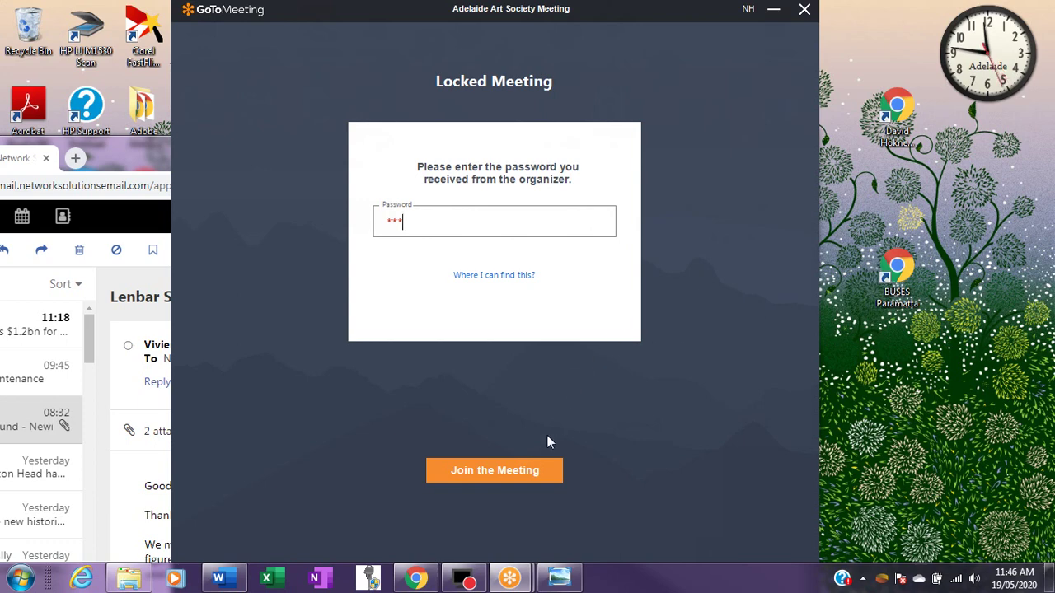
pyautogui.click(516, 472)
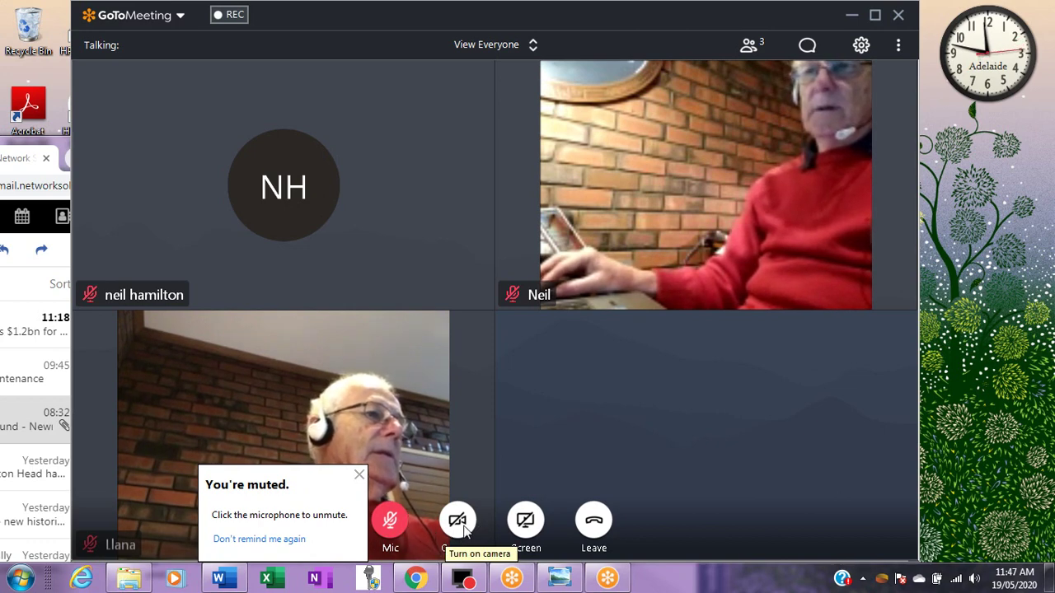
# - Bring up the Share my screen dialog from the bottom toolbar's Screen button
pyautogui.click(528, 521)
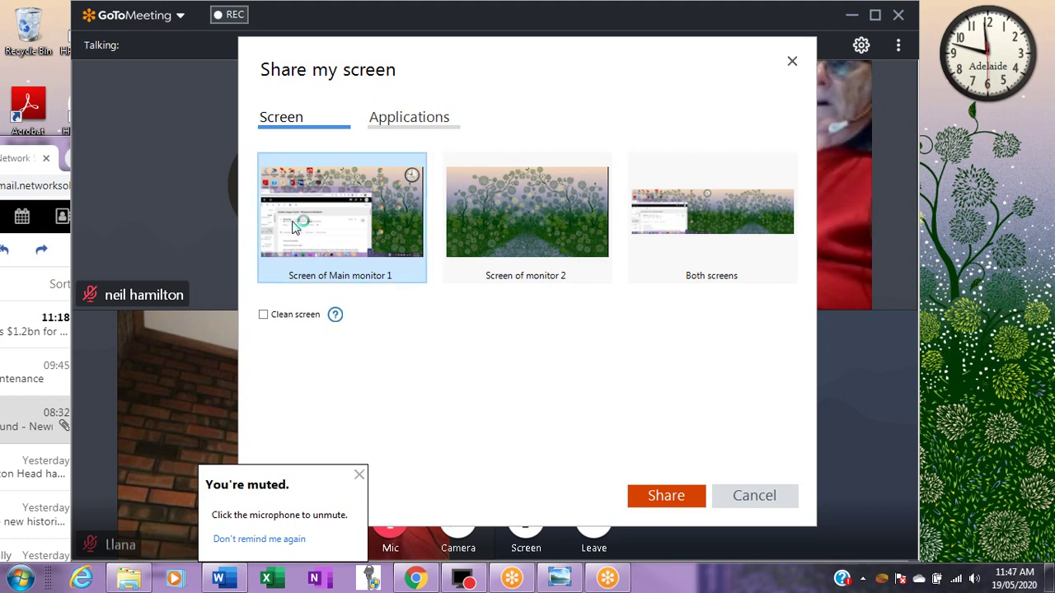
# - Share Main monitor 1 with the meeting participants
pyautogui.click(366, 226)
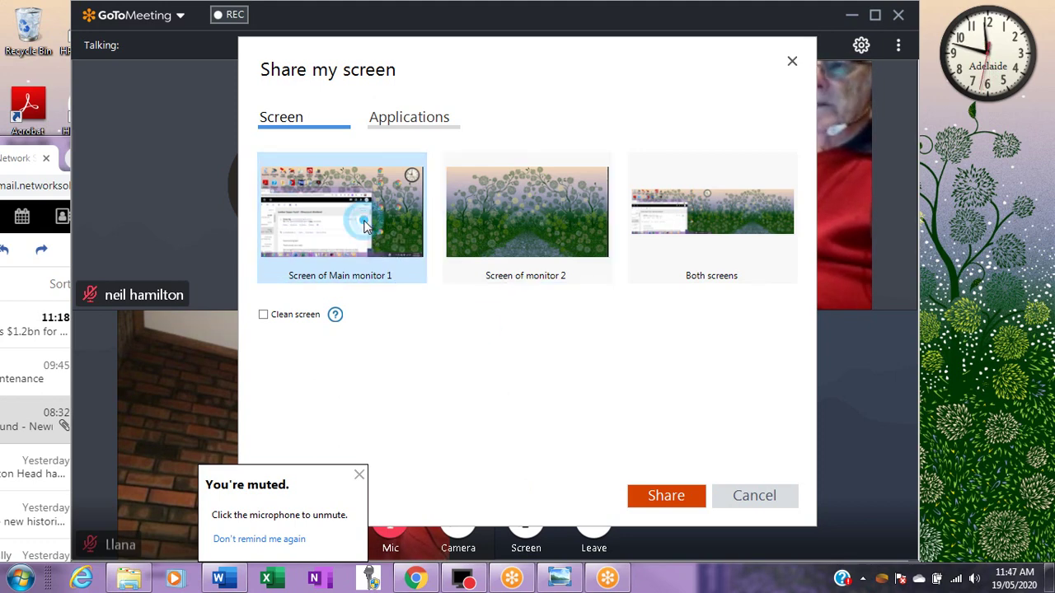
pyautogui.click(660, 488)
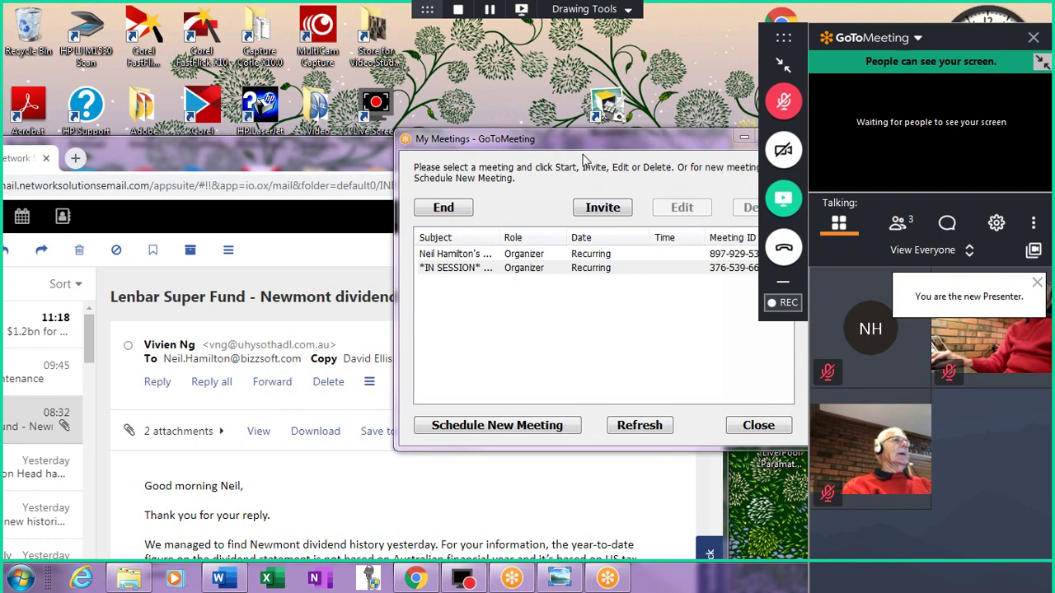
# - Close the My Meetings list and the webmail browser window to reveal the bare desktop
pyautogui.moveTo(583, 158); pyautogui.dragTo(396, 283)
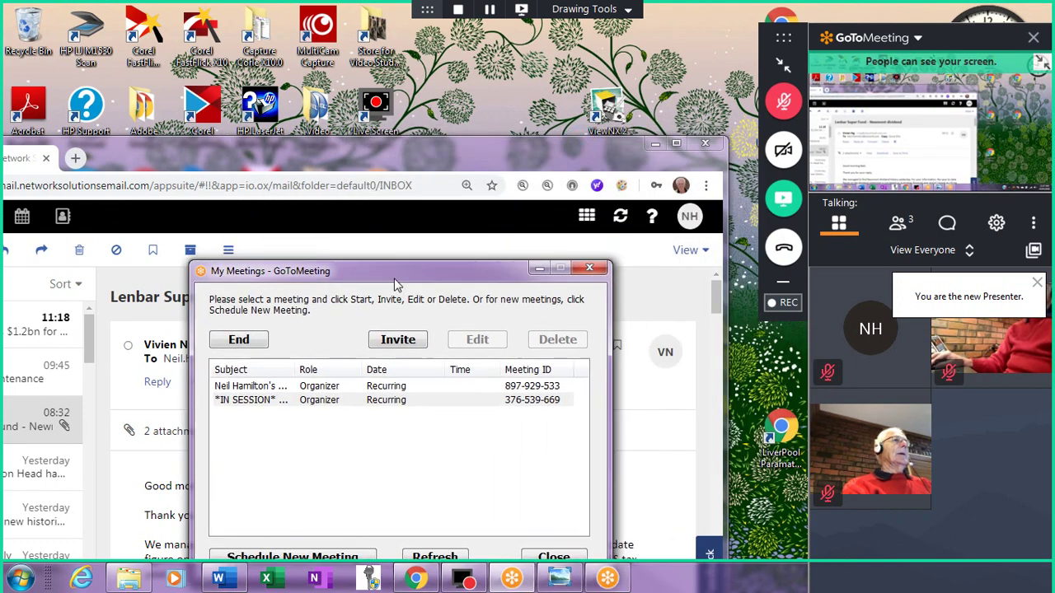
pyautogui.click(613, 271)
pyautogui.moveTo(424, 160); pyautogui.dragTo(346, 258)
pyautogui.click(595, 240)
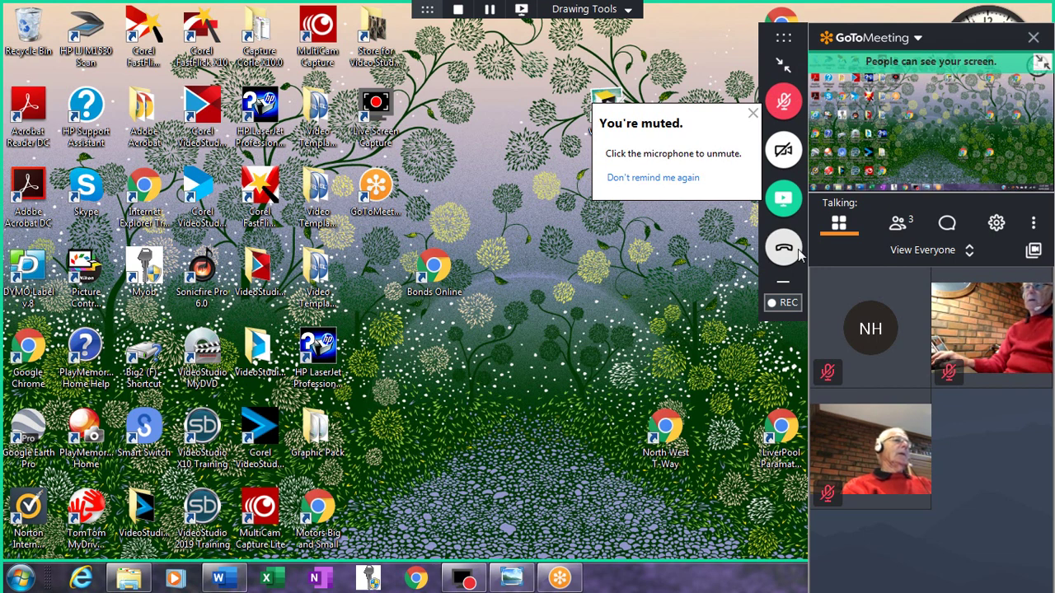
# - Switch the participant view to Active Cameras, then to Who's Talking
pyautogui.click(954, 257)
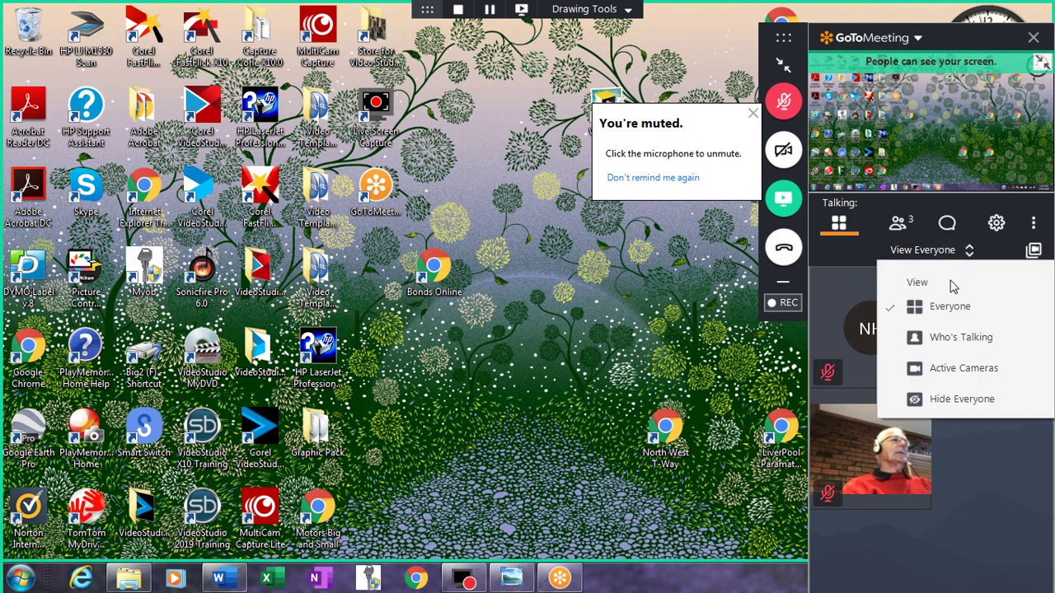
pyautogui.click(963, 368)
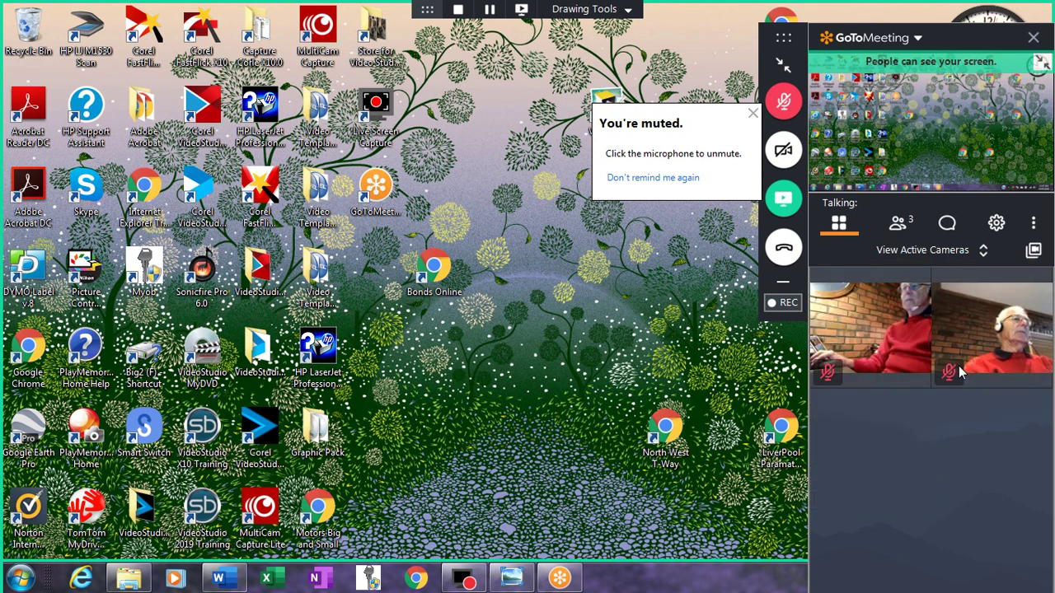
pyautogui.click(979, 252)
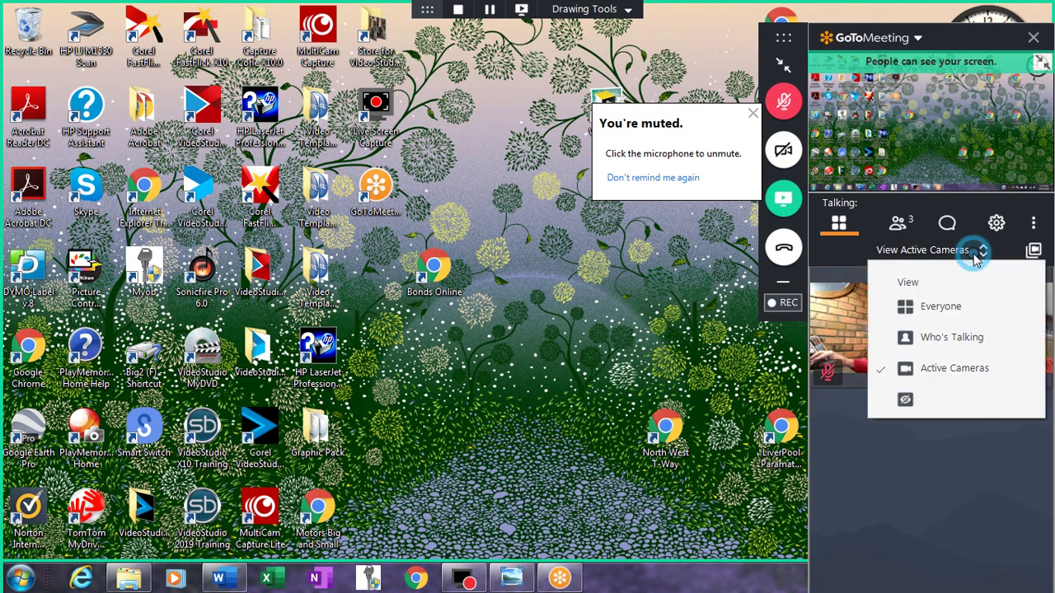
pyautogui.click(945, 336)
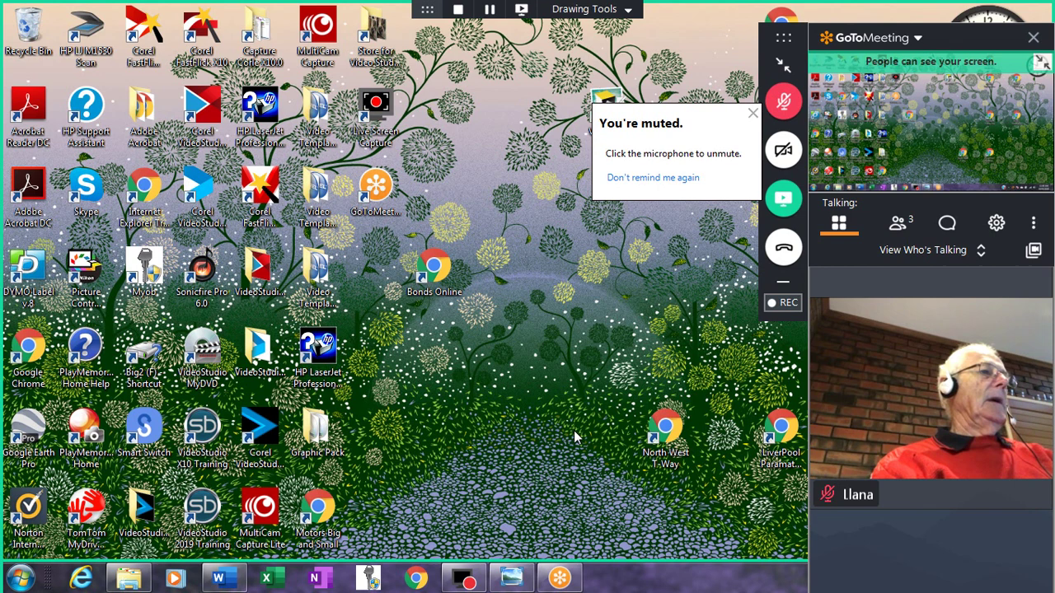
# - Show the Hydrangeas photo, then step through Jellyfish, Koala, Lighthouse and Penguins to Tulips
pyautogui.click(510, 581)
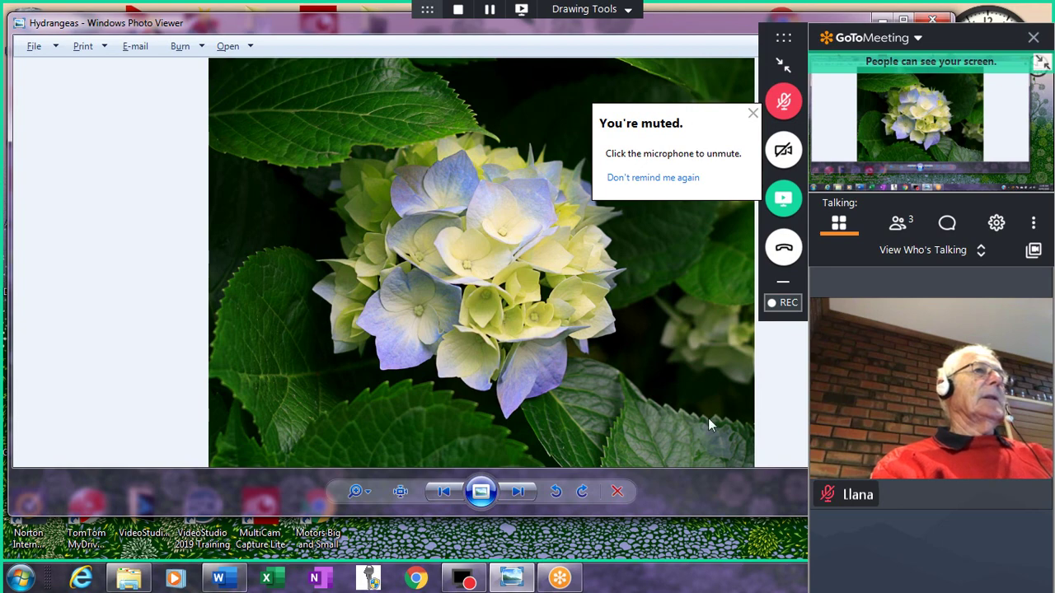
pyautogui.moveTo(940, 41); pyautogui.dragTo(1054, 99)
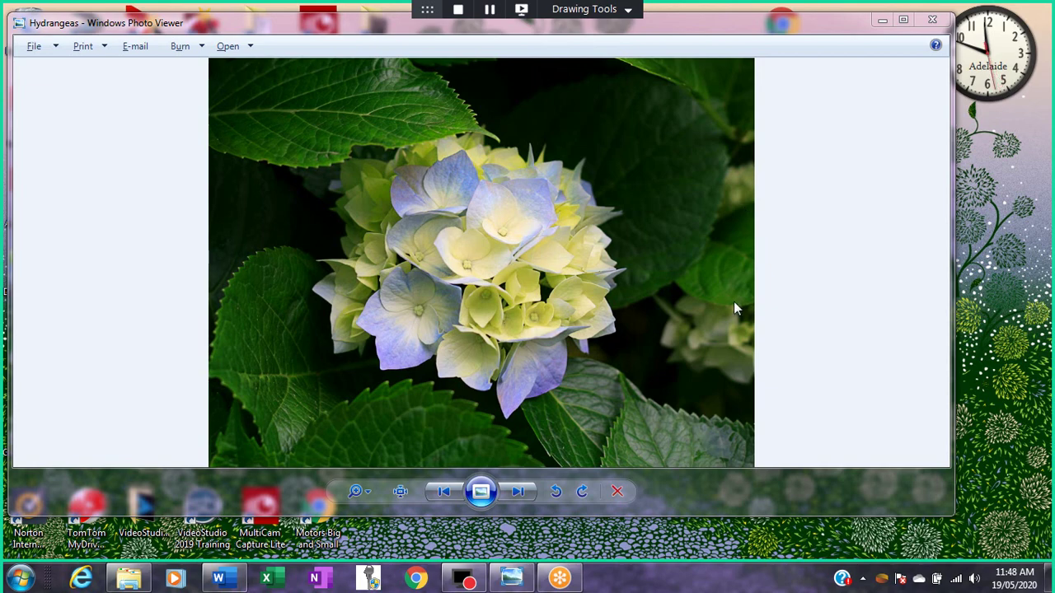
pyautogui.click(518, 493)
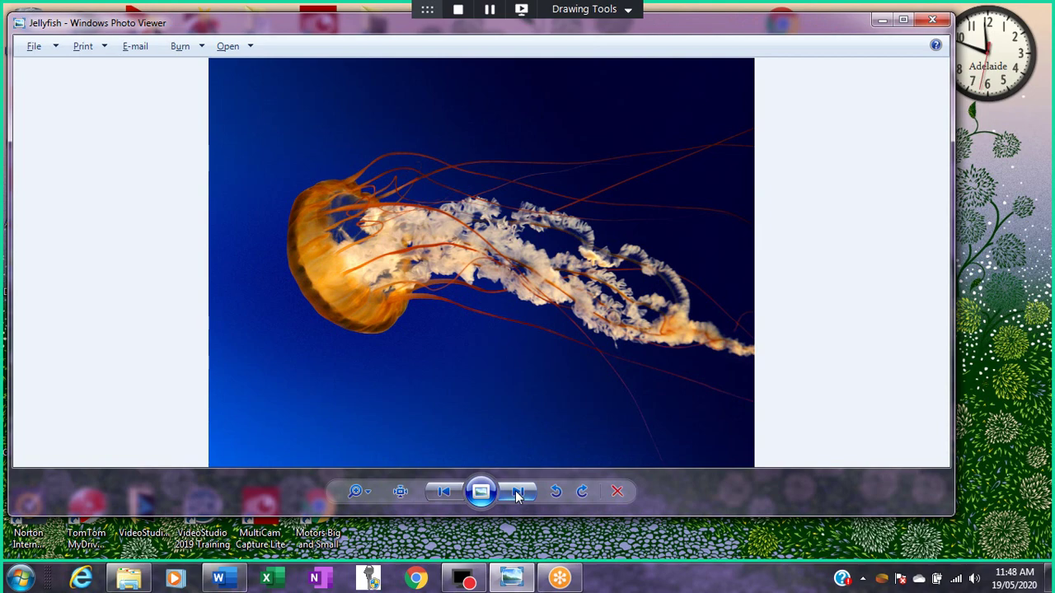
pyautogui.click(517, 493)
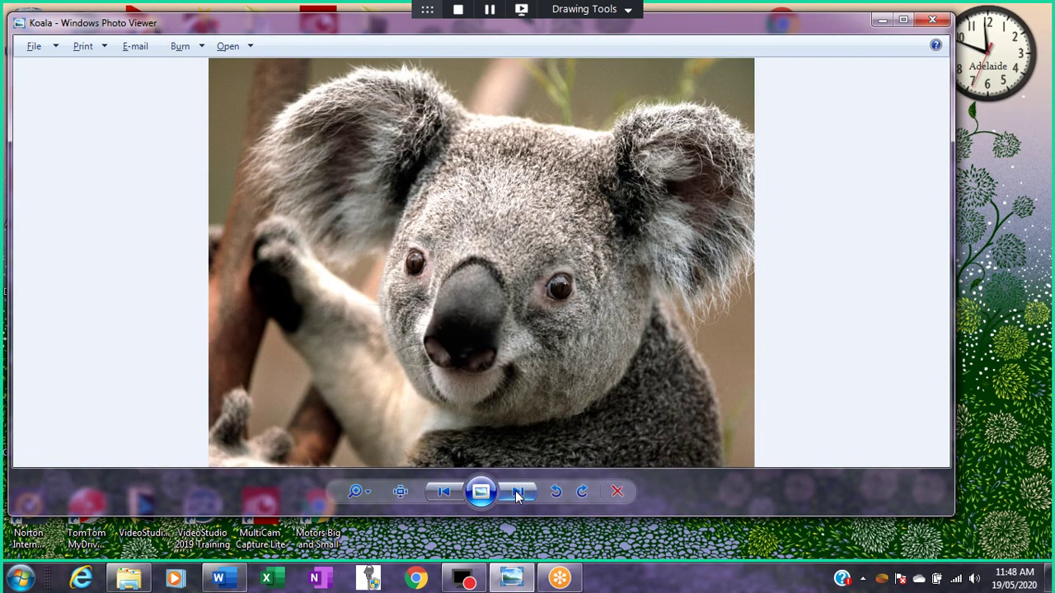
pyautogui.click(518, 493)
pyautogui.click(517, 493)
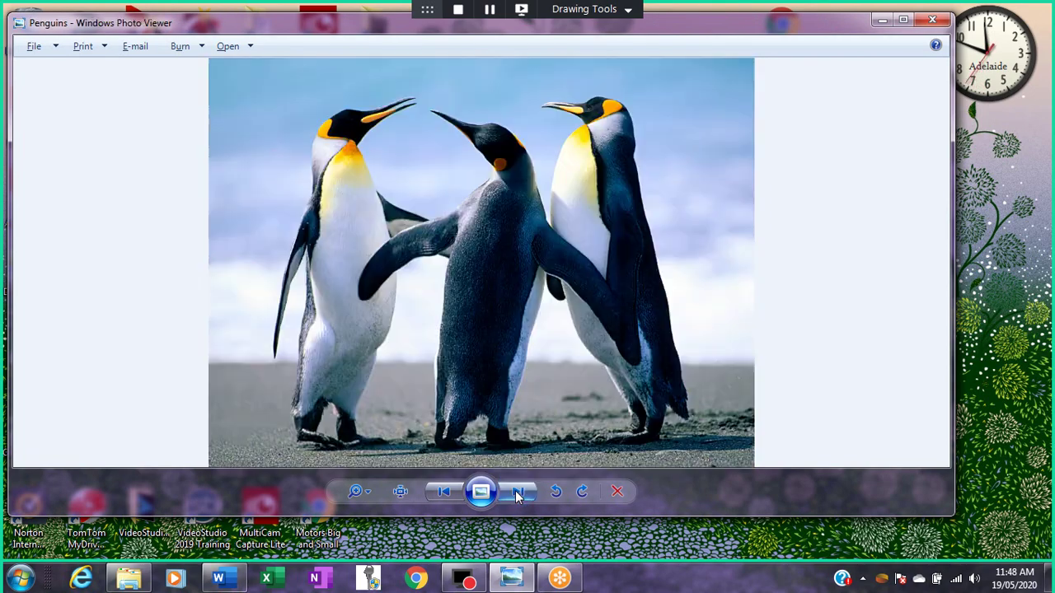
pyautogui.click(518, 493)
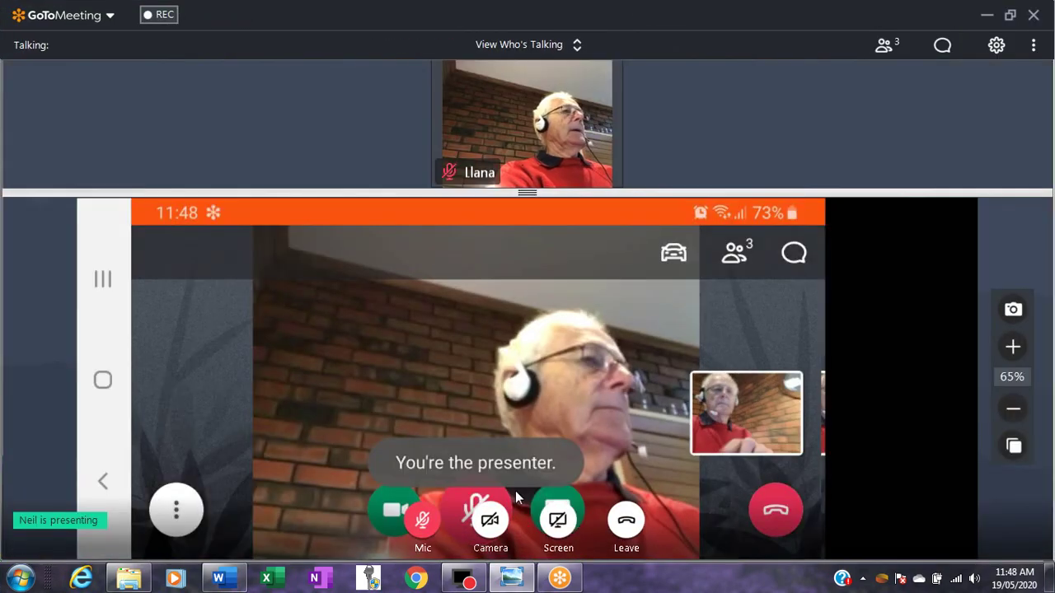
# - Use the Hide Everyone view and drag the splitter up to enlarge the shared phone screen
pyautogui.click(904, 455)
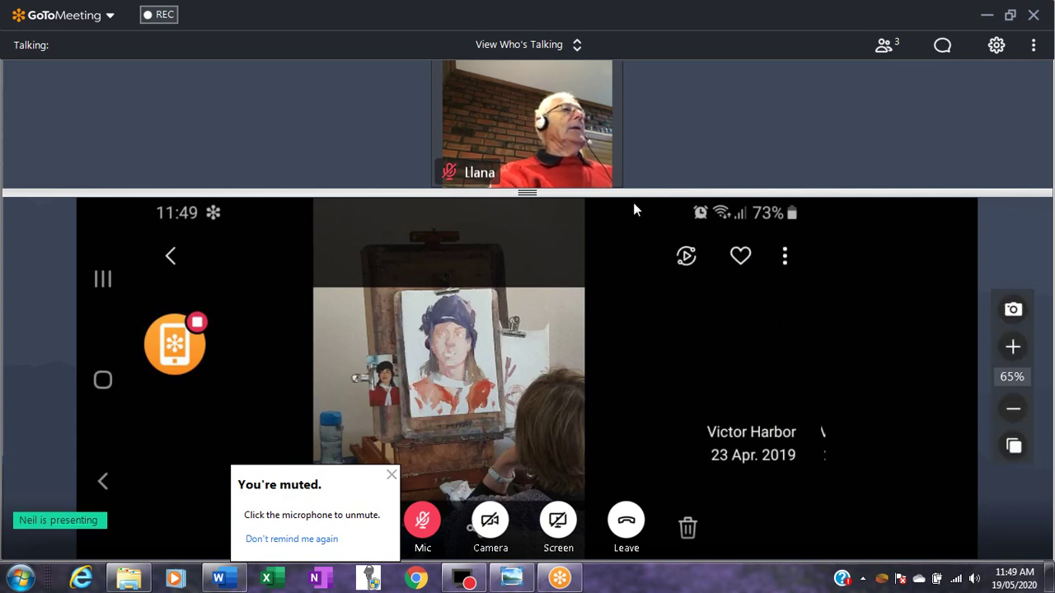
pyautogui.moveTo(567, 193); pyautogui.dragTo(578, 81)
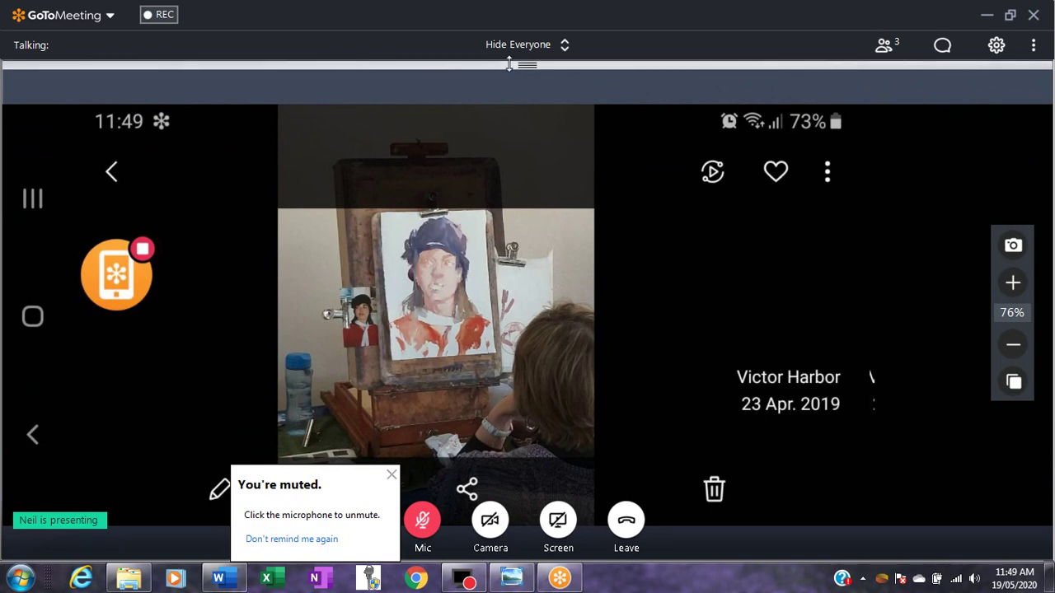
# - Switch the layout to Who's Talking, then Everyone, and widen the participant thumbnail area
pyautogui.click(565, 45)
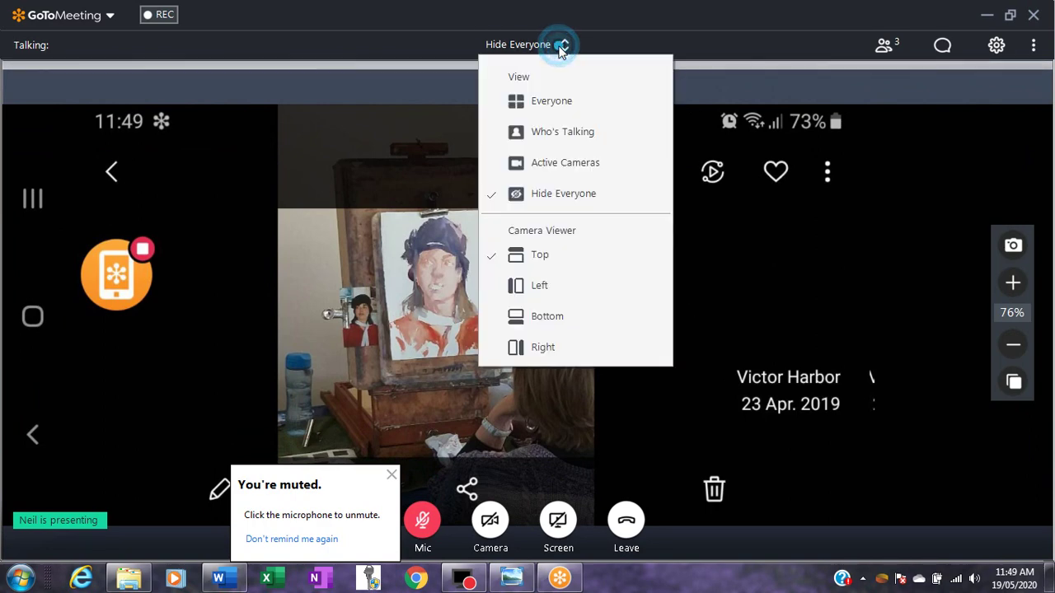
pyautogui.click(550, 131)
pyautogui.click(576, 47)
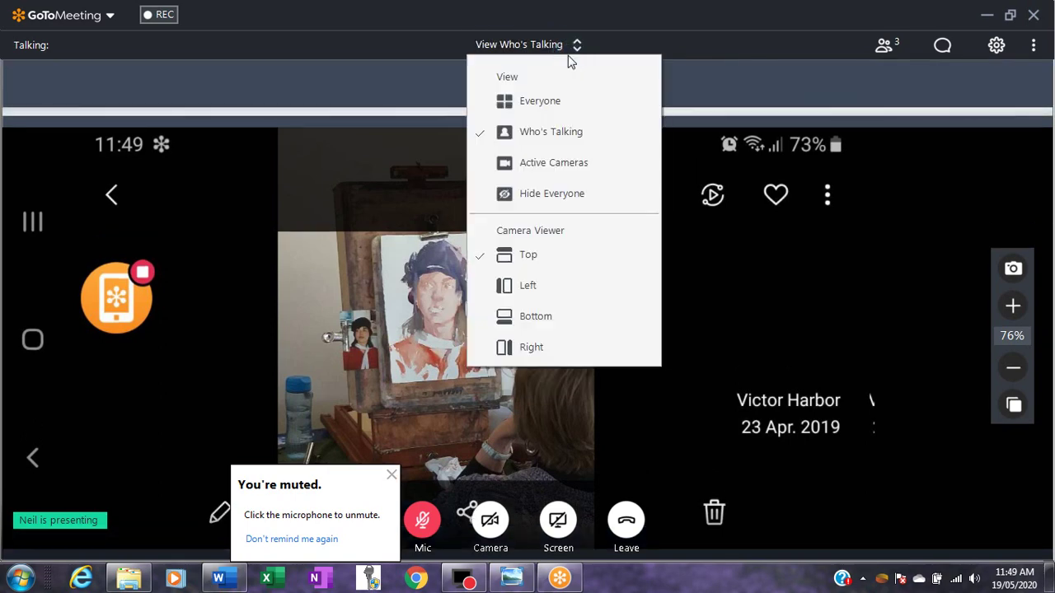
pyautogui.click(536, 104)
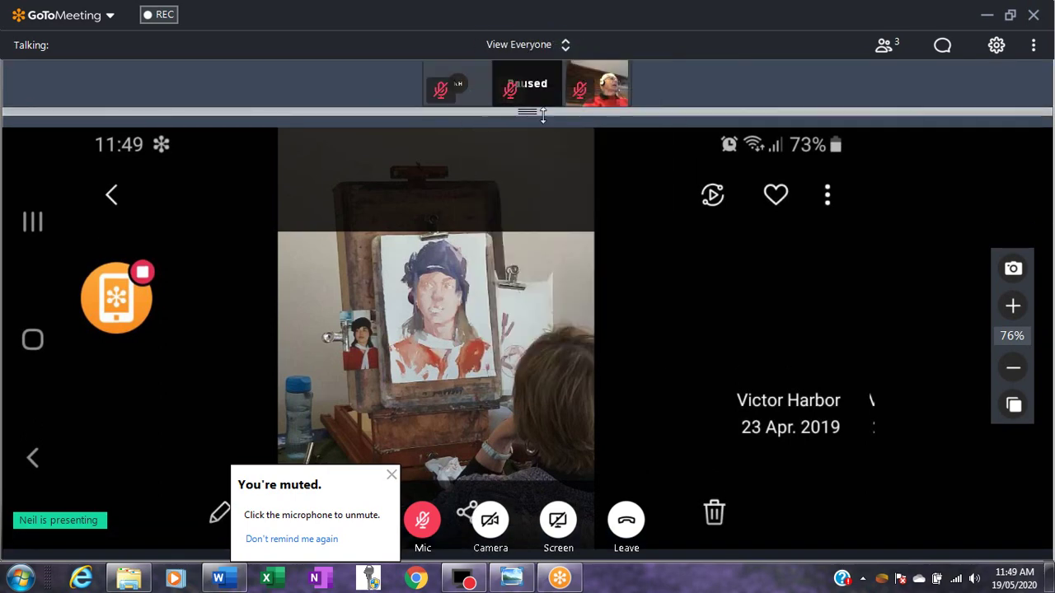
pyautogui.moveTo(579, 115); pyautogui.dragTo(549, 62)
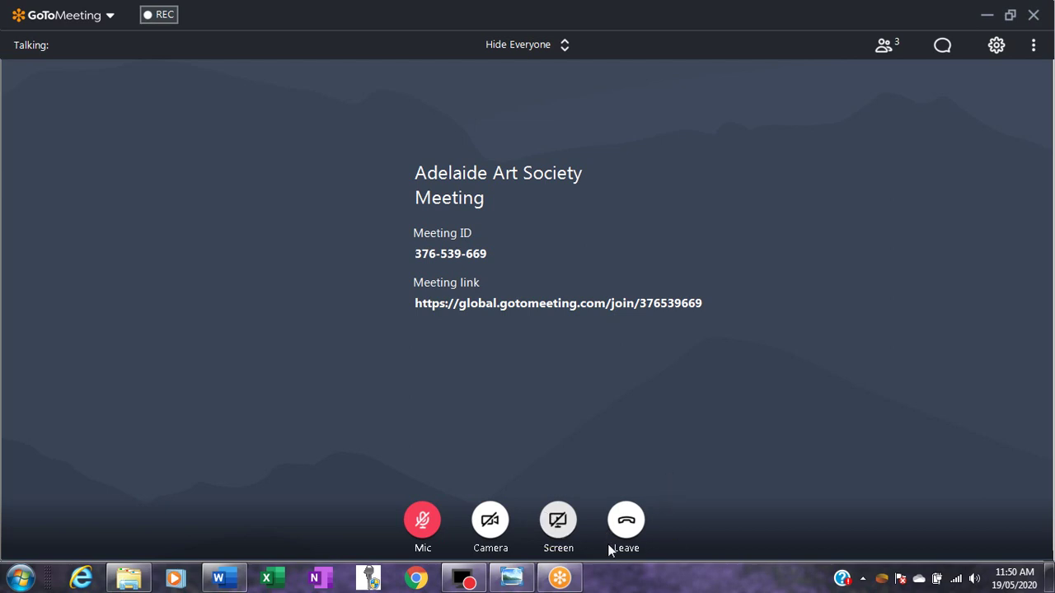
# - Choose the Everyone layout to show all three participants as grid tiles
pyautogui.click(564, 43)
pyautogui.click(545, 102)
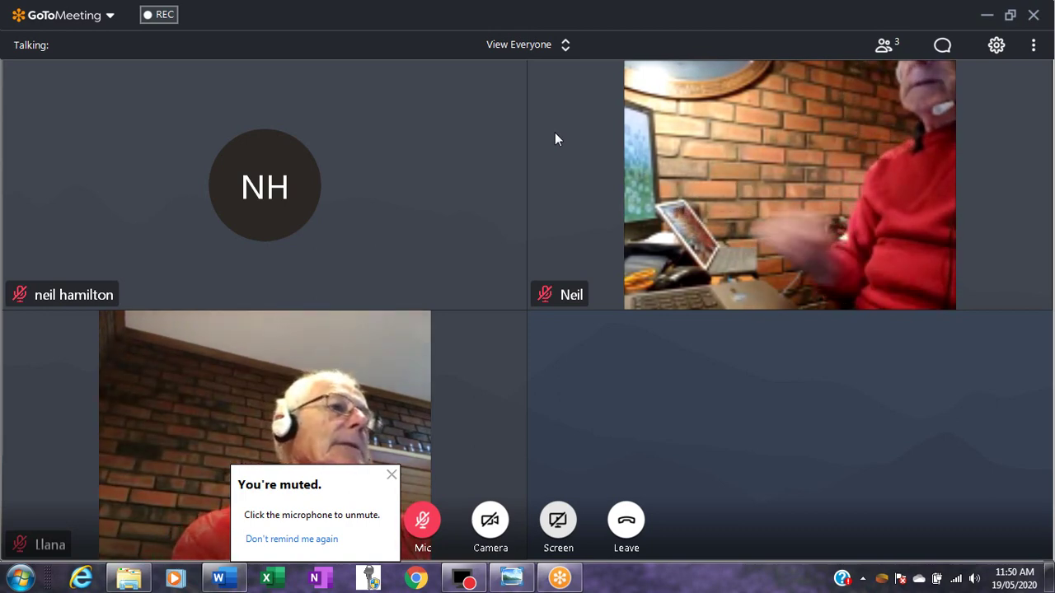
# - Switch layouts to Who's Talking, then Active Cameras, and finally Hide Everyone
pyautogui.click(566, 45)
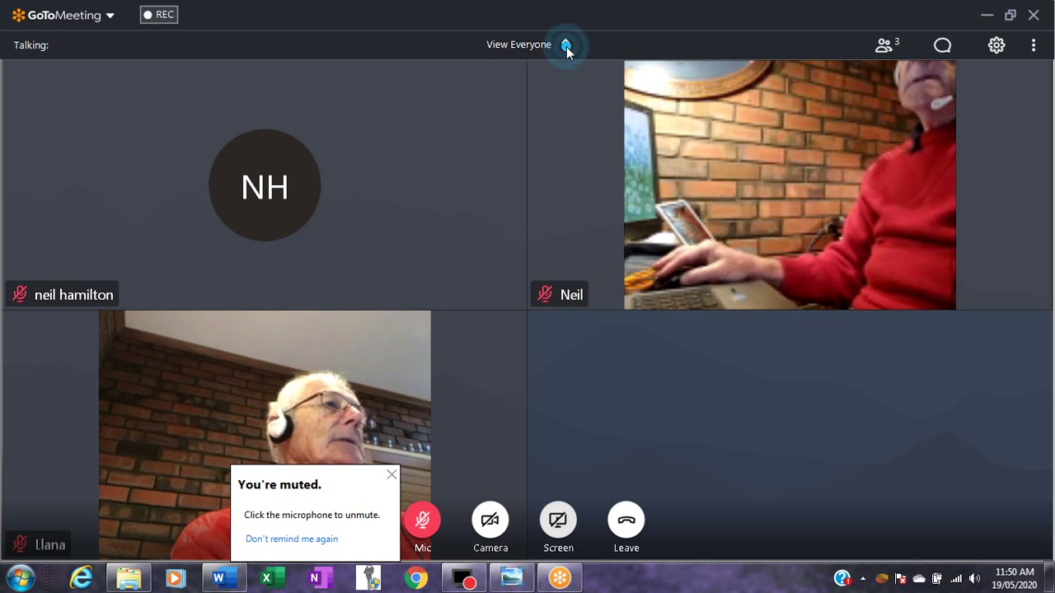
pyautogui.click(555, 131)
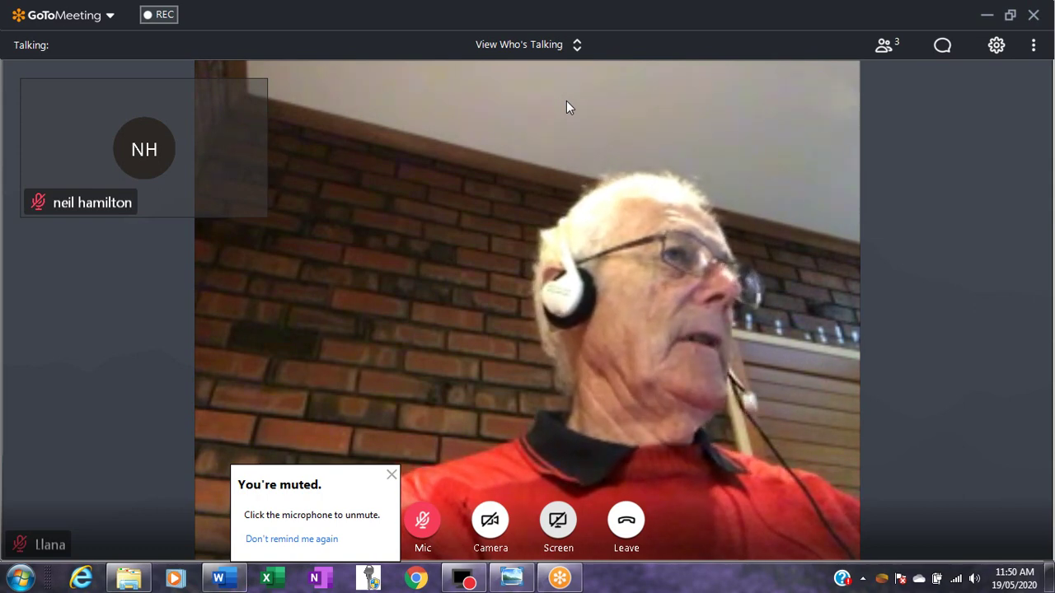
pyautogui.click(575, 48)
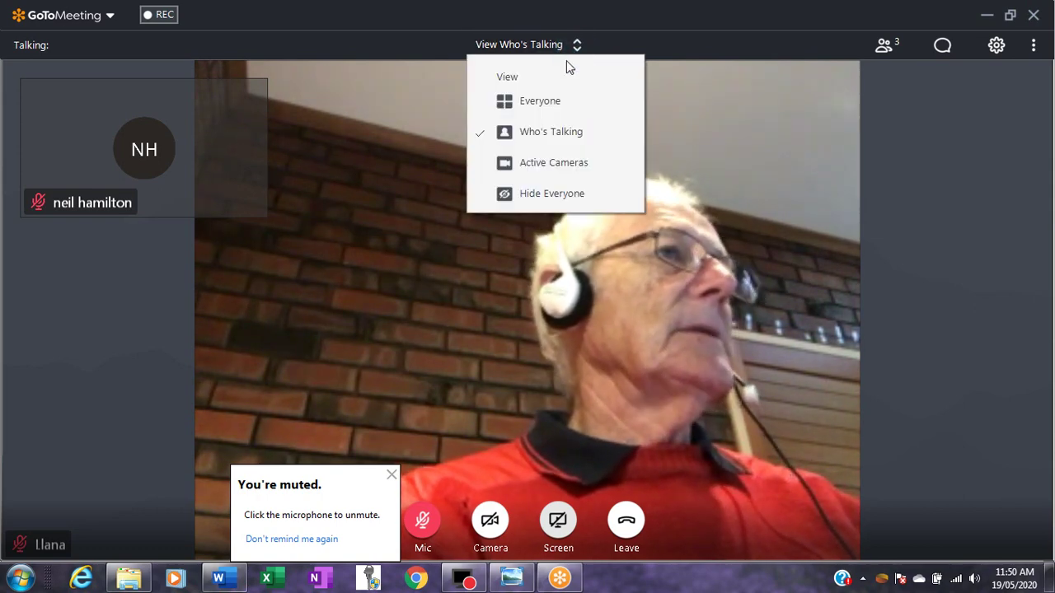
pyautogui.click(550, 159)
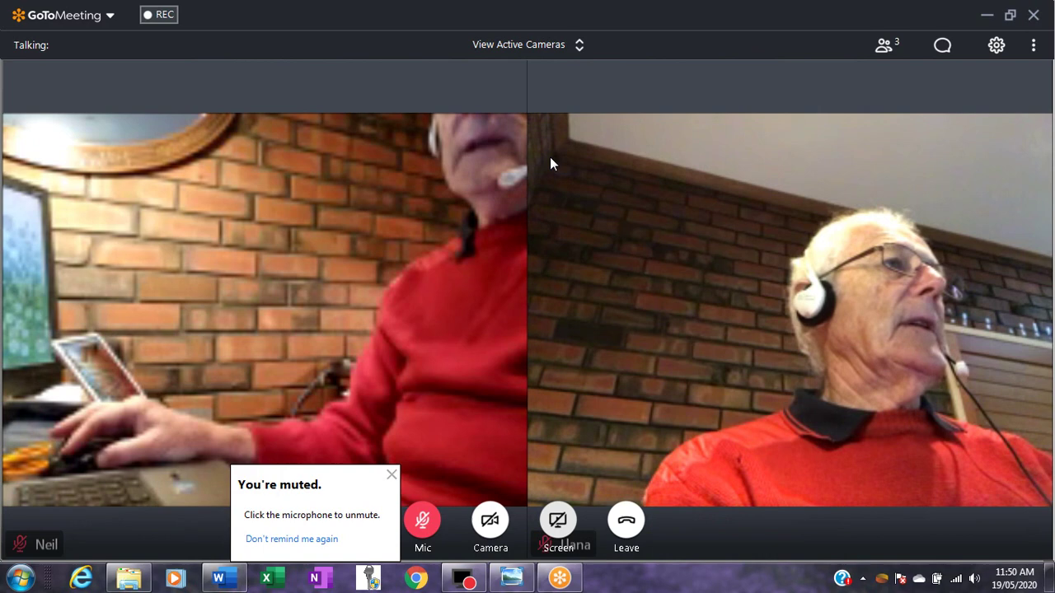
pyautogui.click(575, 48)
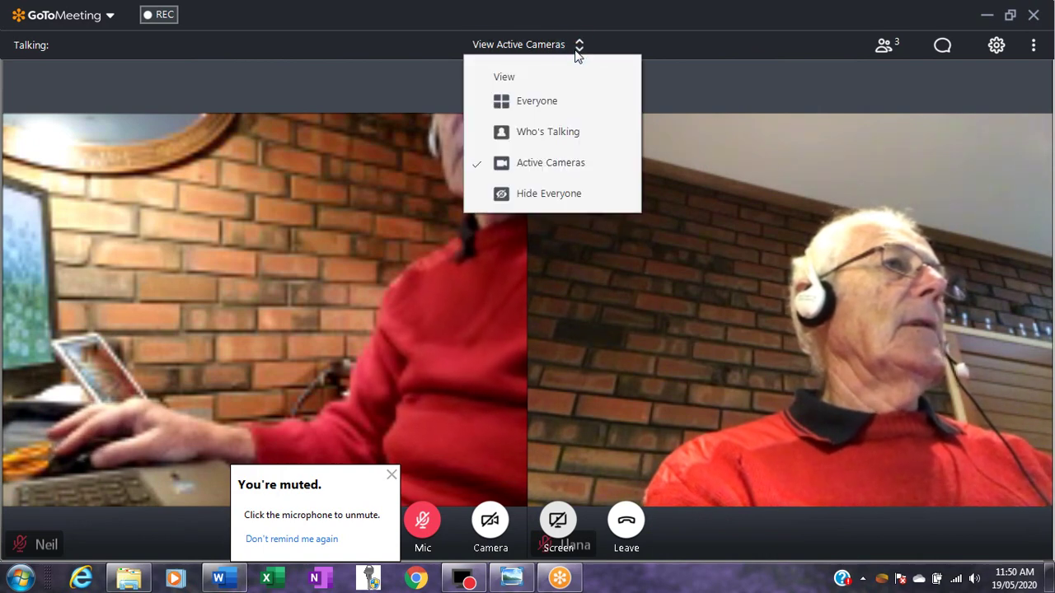
pyautogui.click(551, 193)
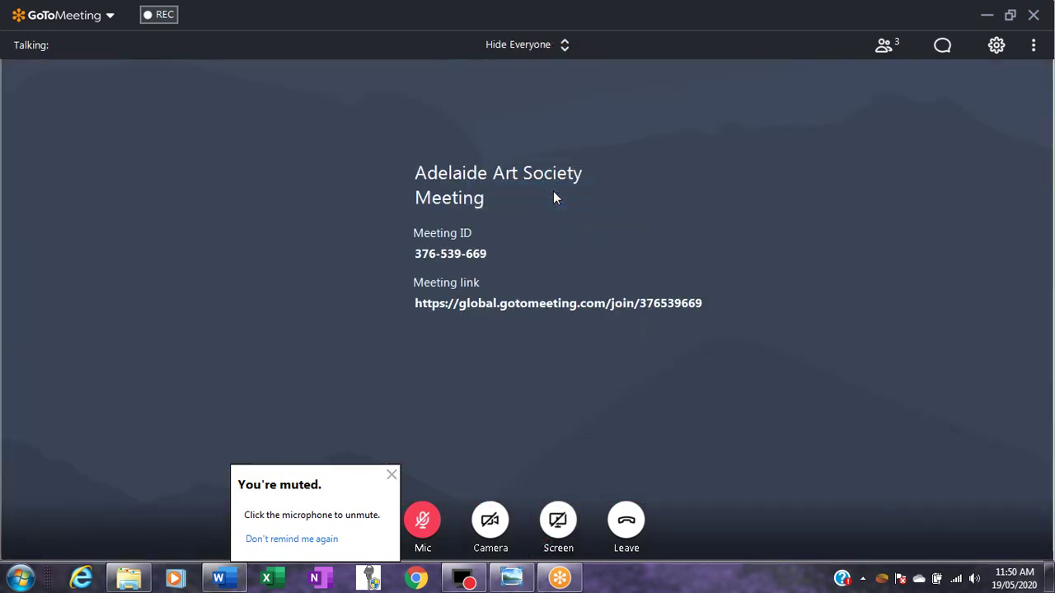
# - Share main monitor 1, showing the tulips photo in Windows Photo Viewer, with the meeting
pyautogui.click(557, 523)
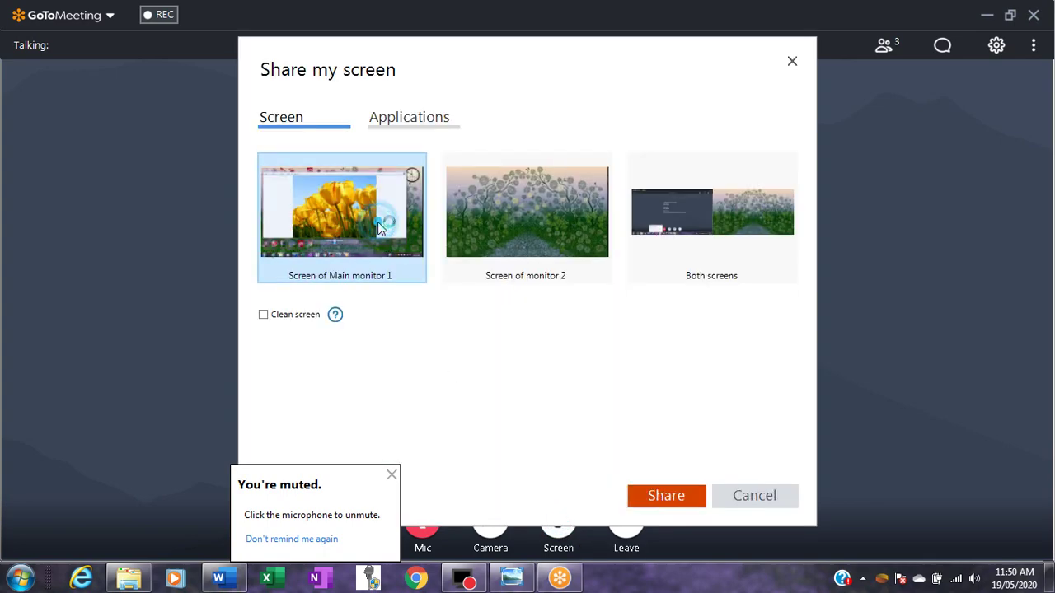
pyautogui.click(666, 497)
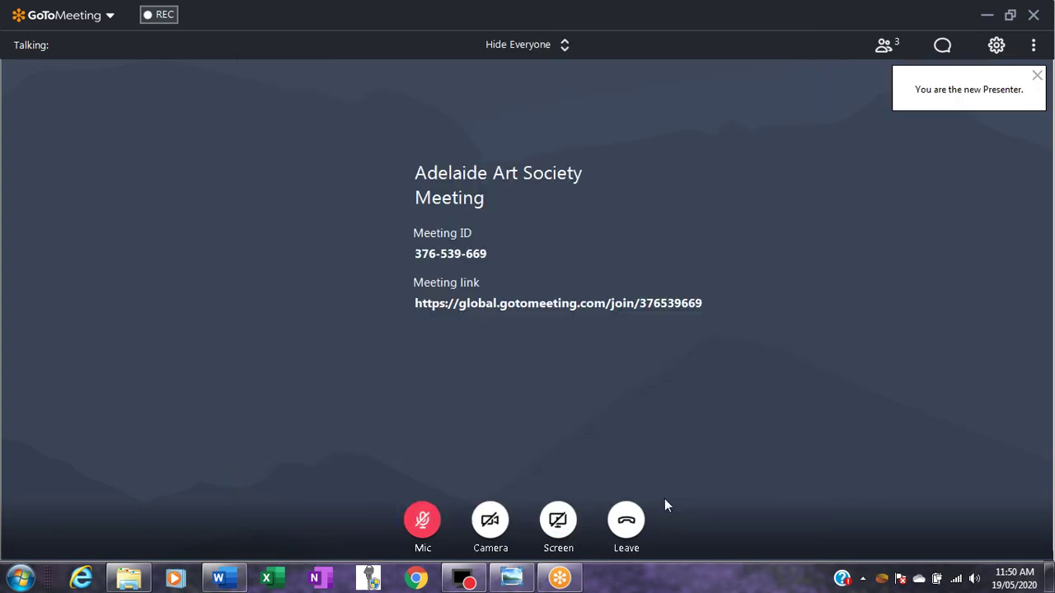